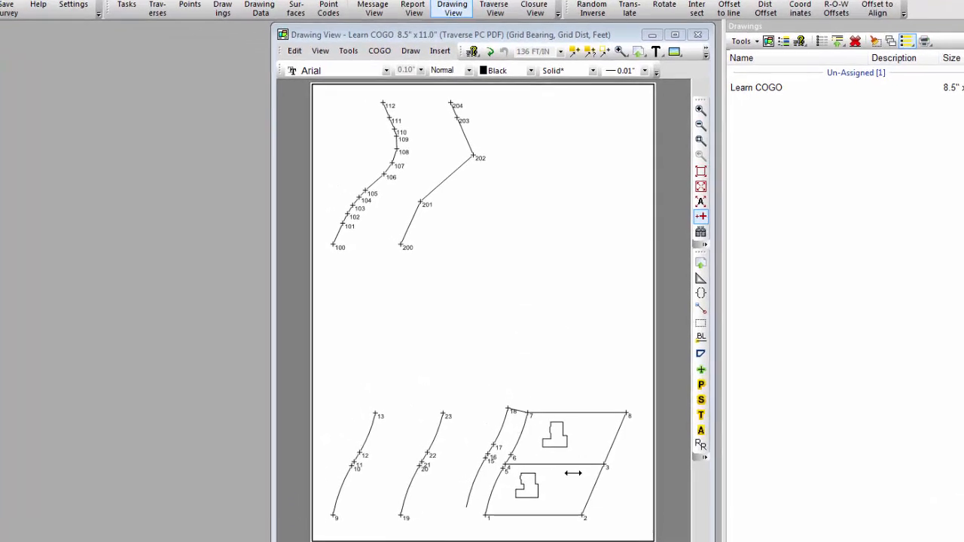
Open the Foundation 2 traverse for editing and select all its points, 2-1 through 2-15.
mouse_move(524, 524)
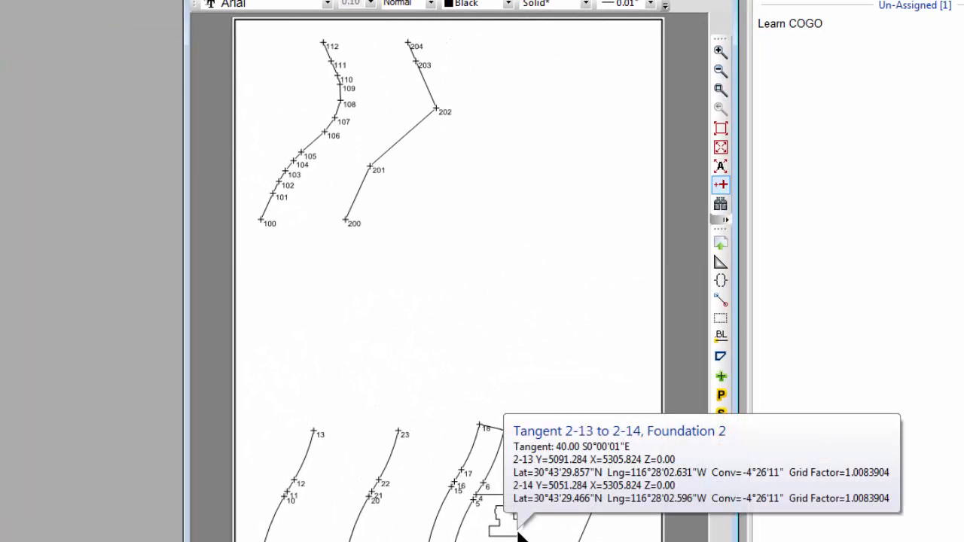
right_click(519, 533)
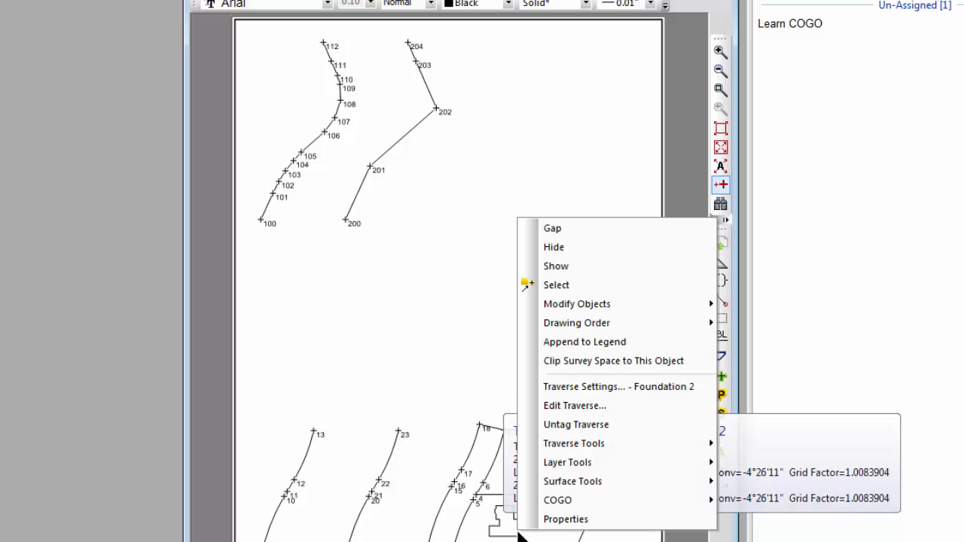
left_click(569, 407)
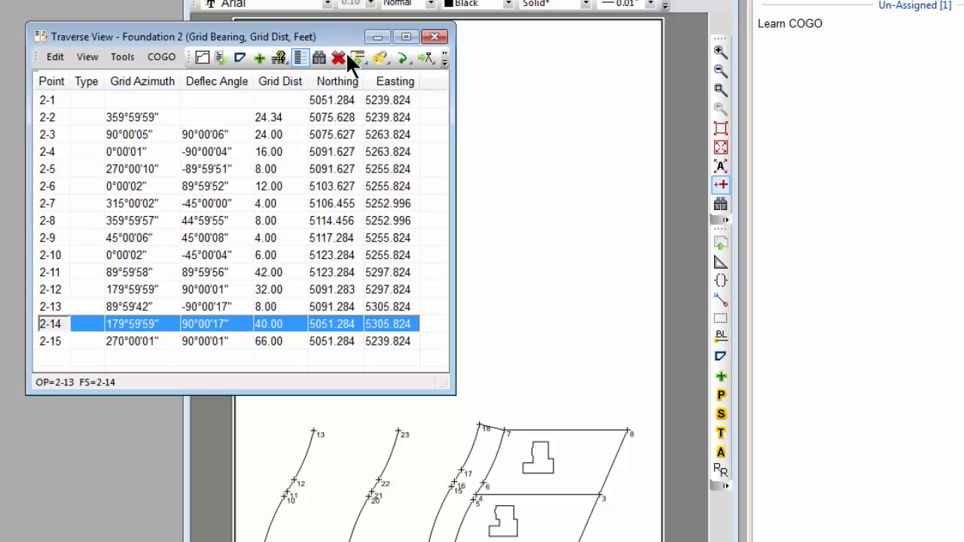
left_click(87, 106)
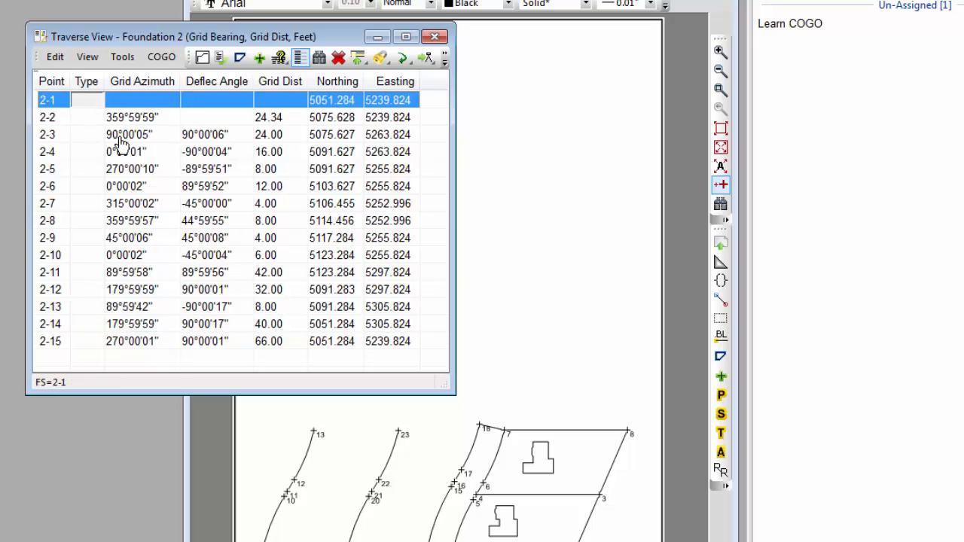
left_click(91, 345, "shift")
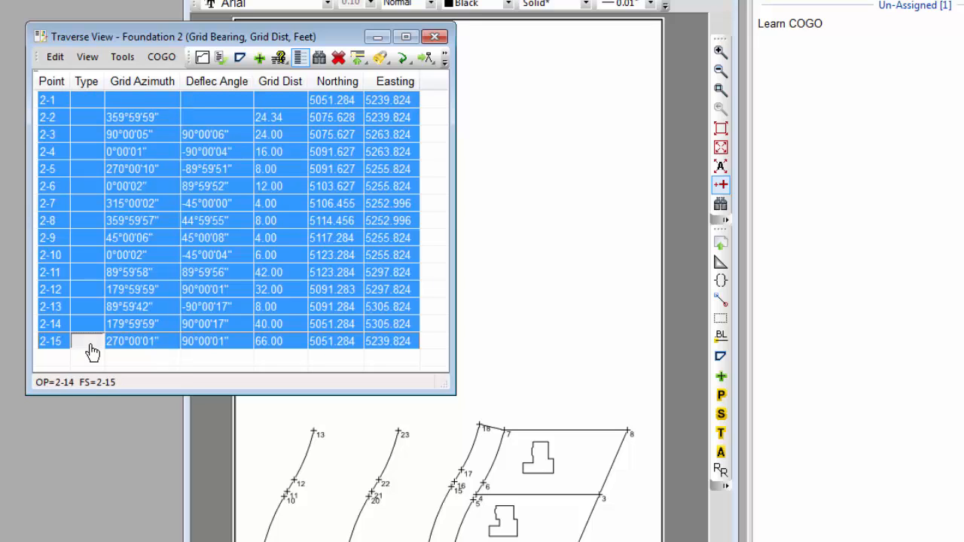
View the Relabel Points options for the entire Foundation 2 traverse and leave without computing, closing the traverse as well.
left_click(116, 59)
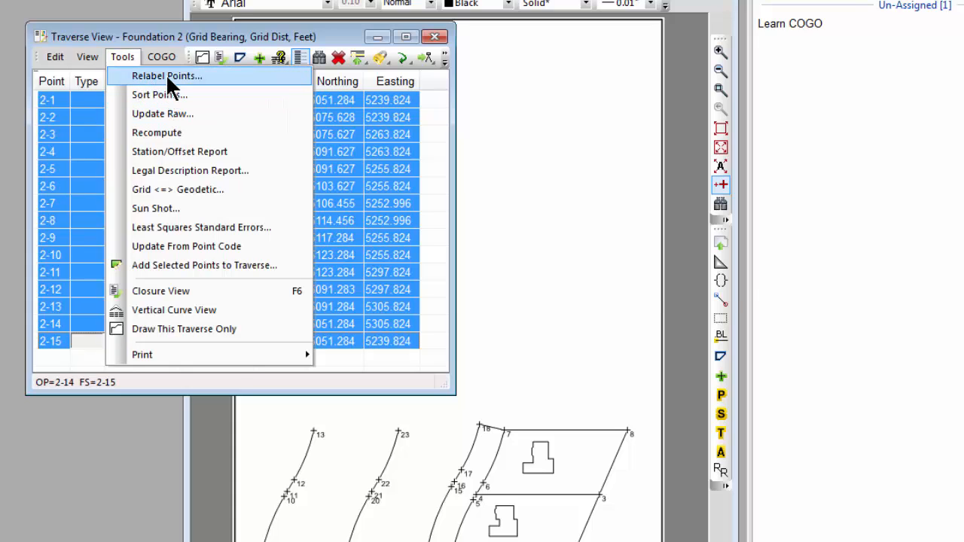
left_click(168, 76)
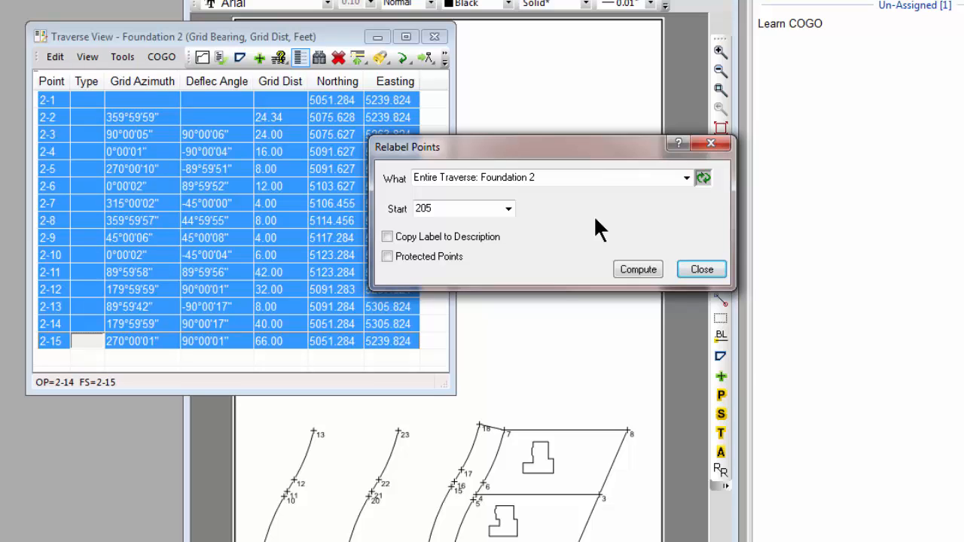
left_click(702, 270)
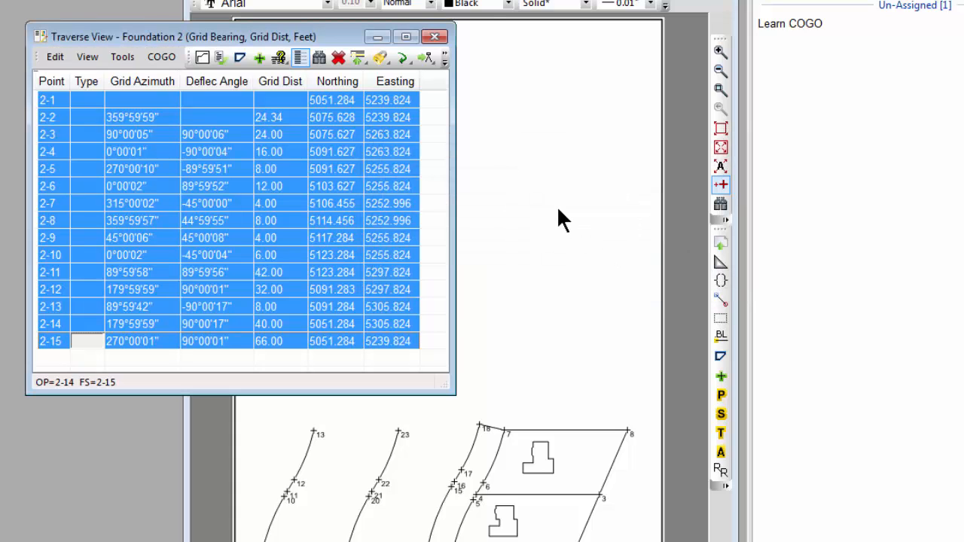
left_click(435, 37)
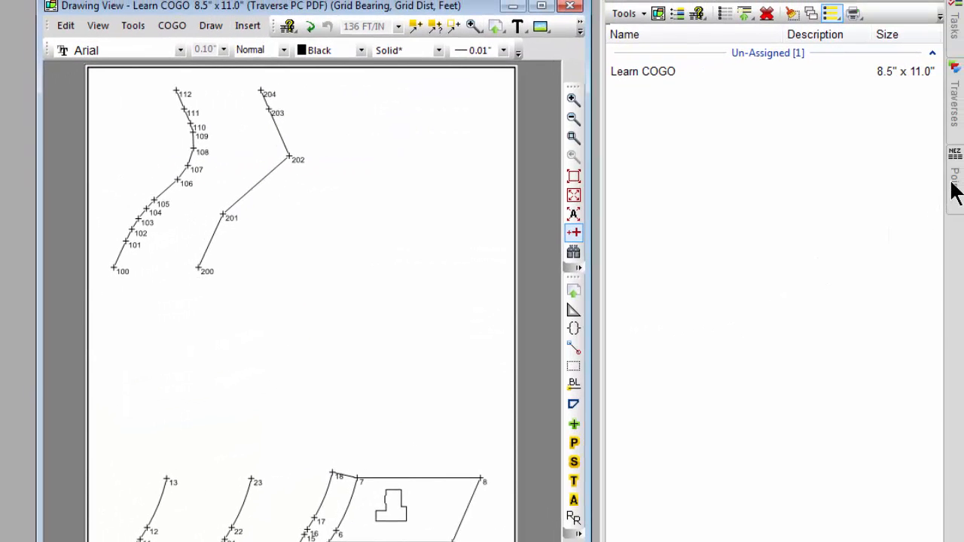
Select points 2-1 through 2-15 in the point manager and start Relabel Points on them.
left_click(963, 185)
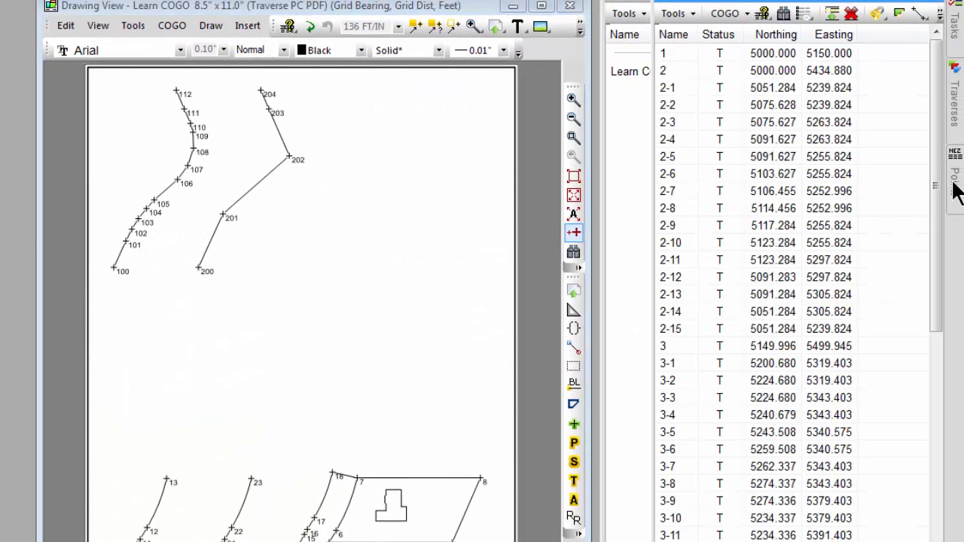
left_click(687, 92)
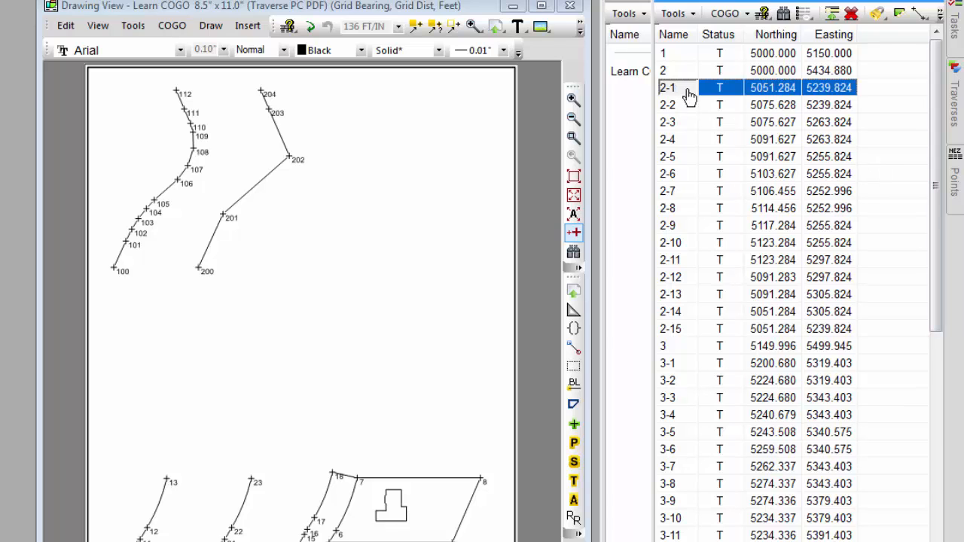
left_click(693, 329, "shift")
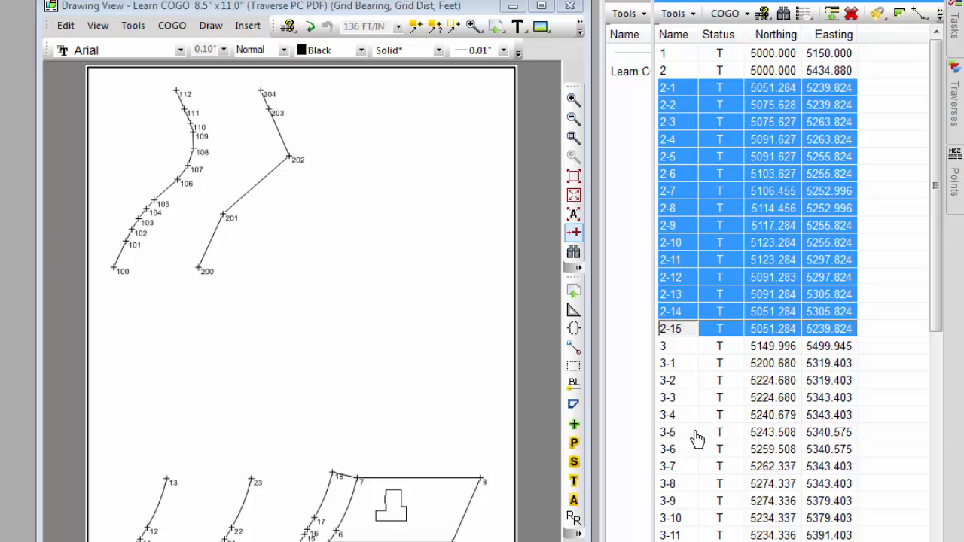
left_click(691, 15)
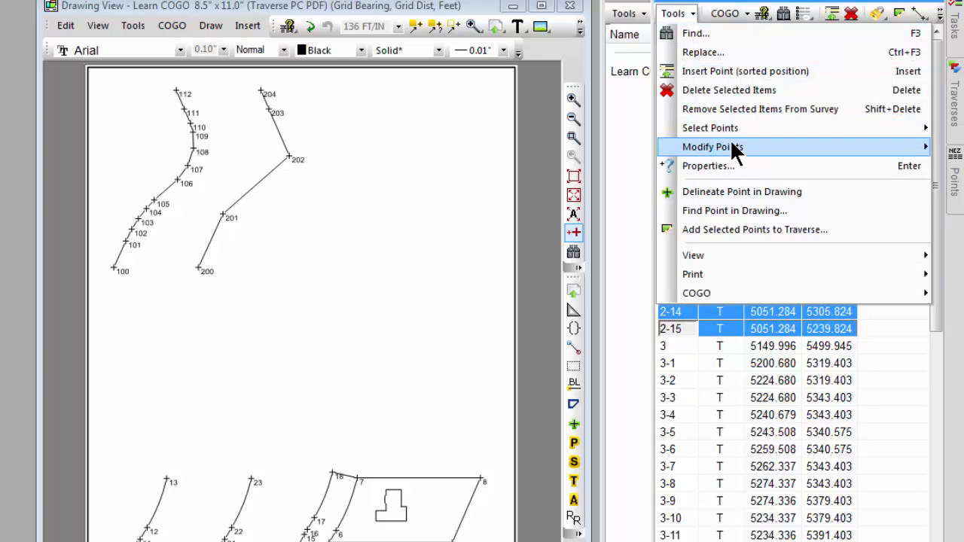
mouse_move(708, 147)
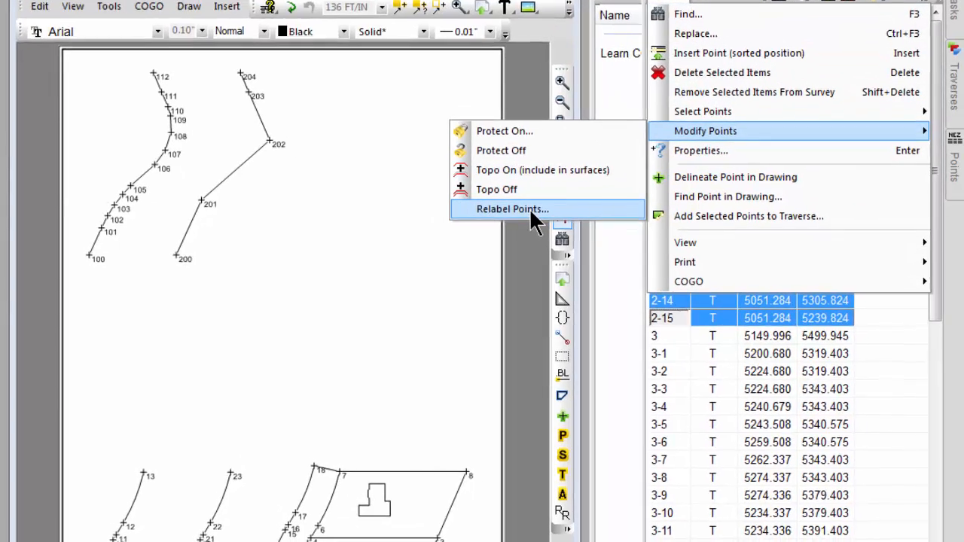
left_click(524, 222)
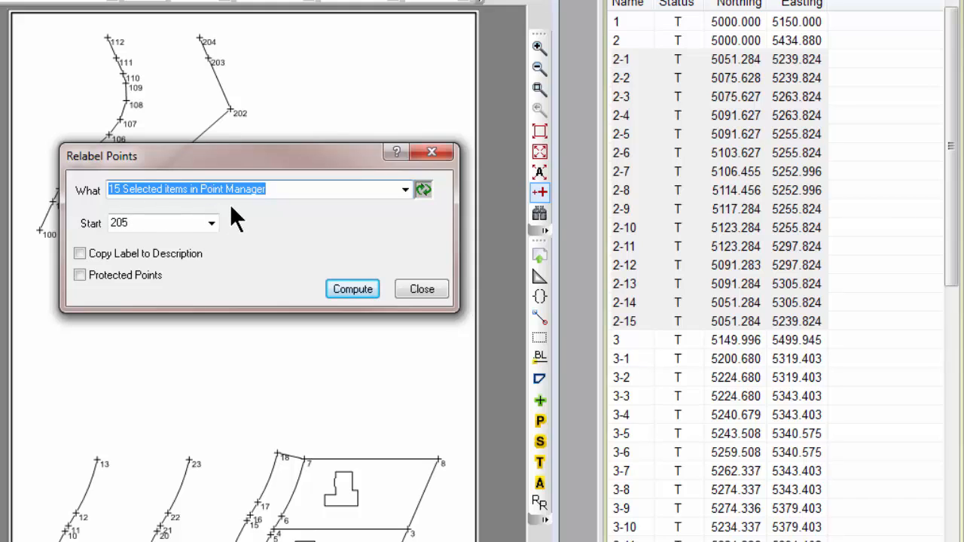
Relabel the 15 selected point manager items with start number 200, resolving the duplicate with the next available unused point number.
left_click(405, 190)
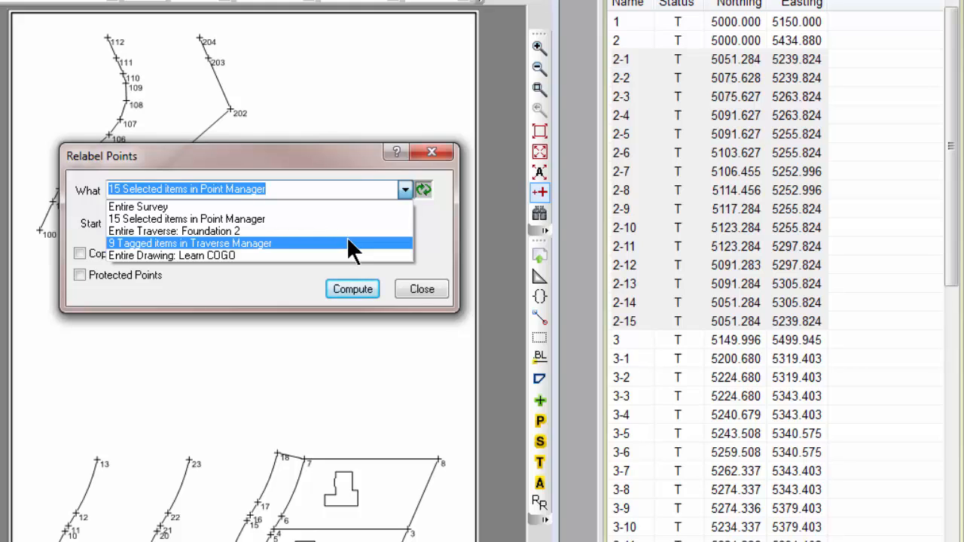
left_click(249, 219)
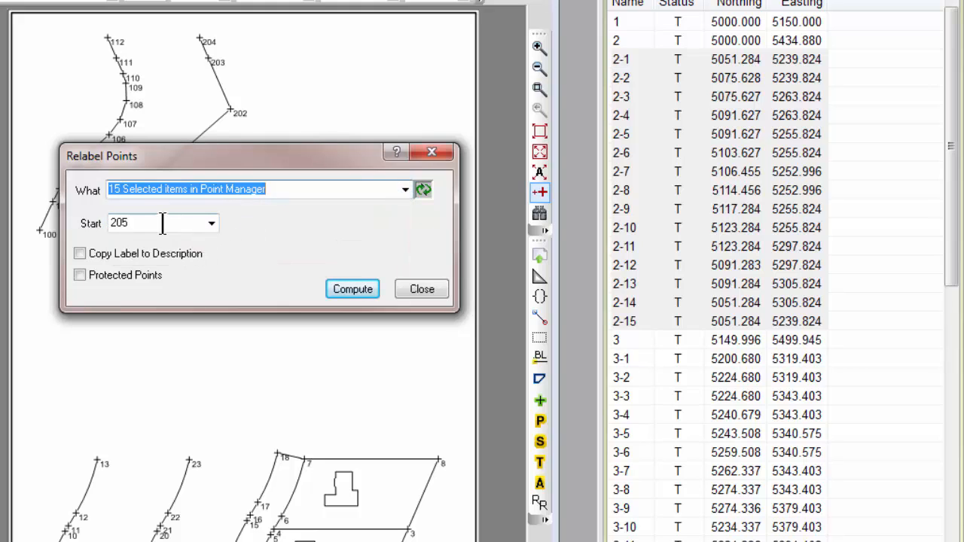
key("Tab")
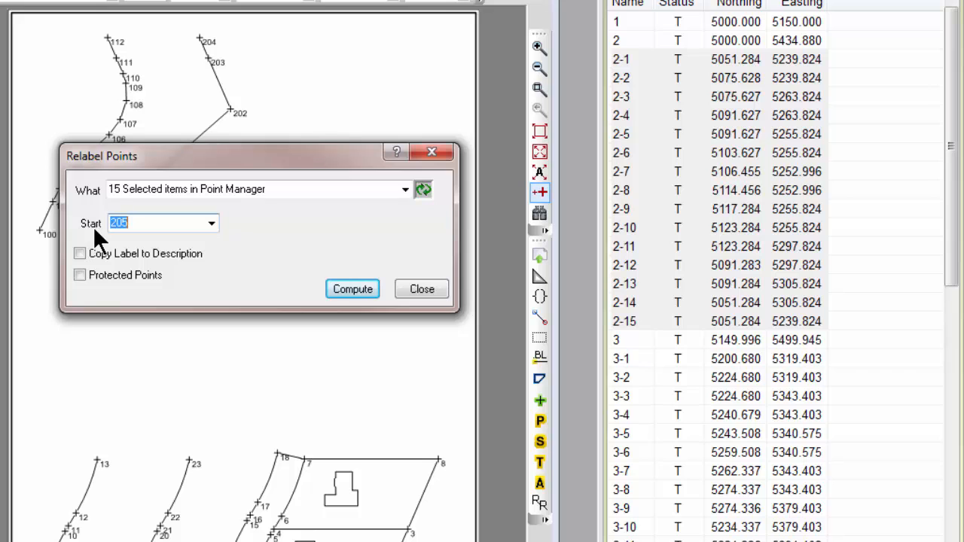
type("200")
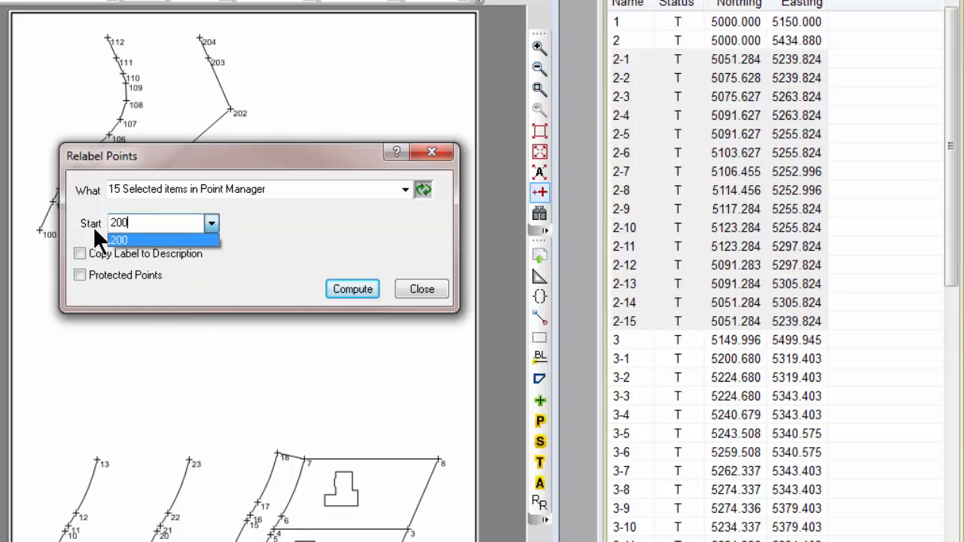
key("Return")
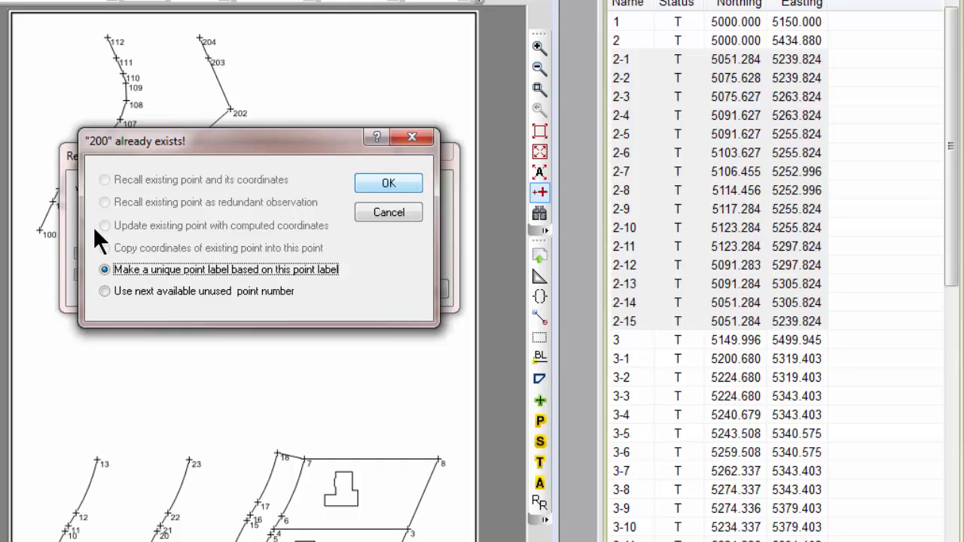
left_click(252, 292)
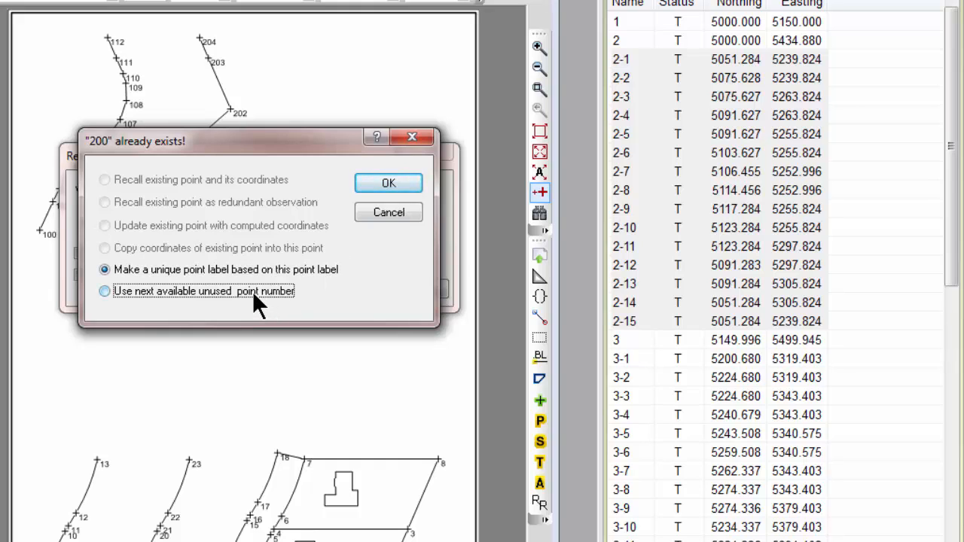
left_click(368, 181)
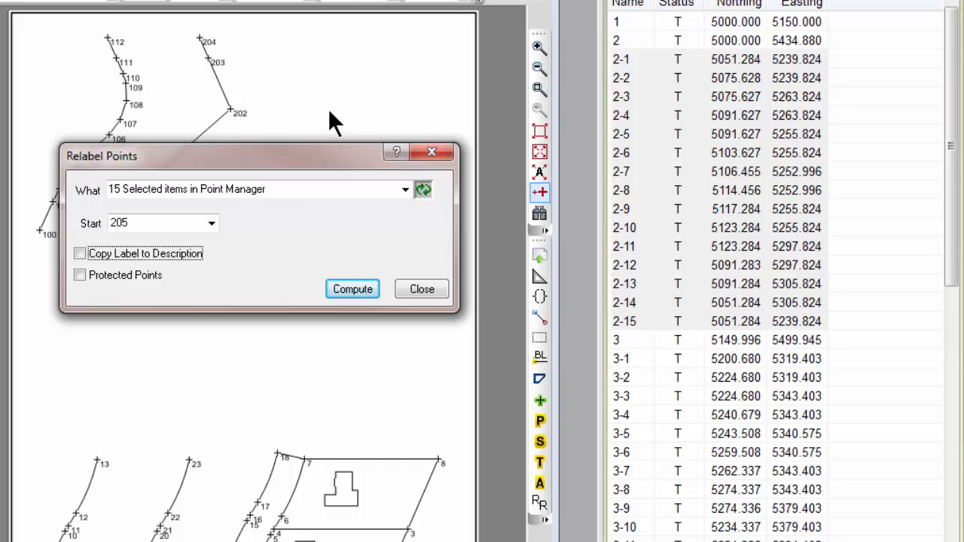
left_click(347, 293)
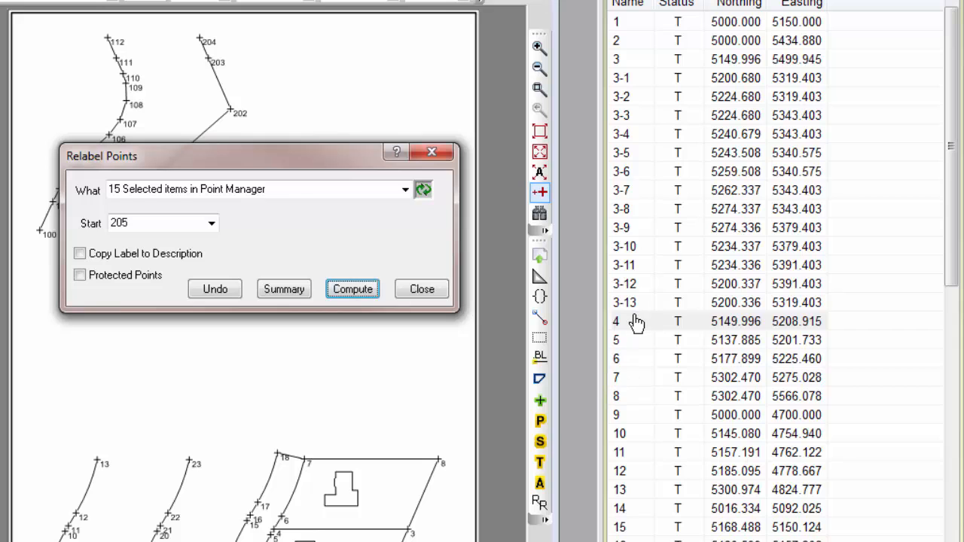
Review the relabeled points in the point list and produce a summary report of the old and new labels.
left_click_drag(947, 132, 948, 474)
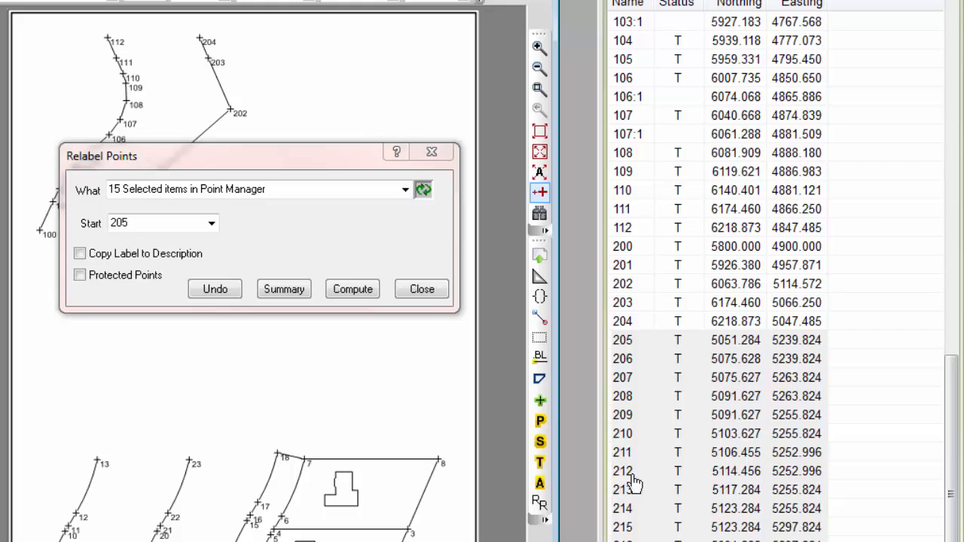
left_click(275, 291)
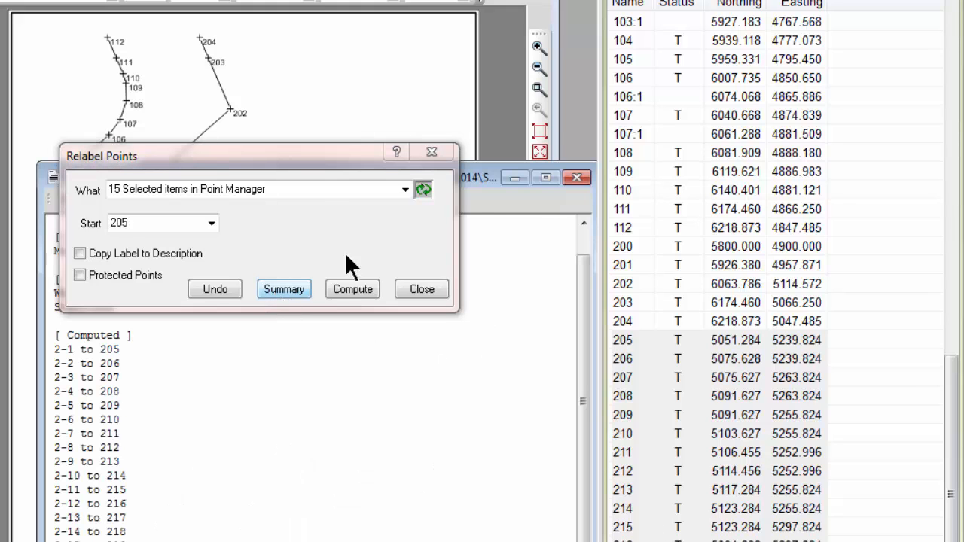
left_click_drag(490, 173, 168, 171)
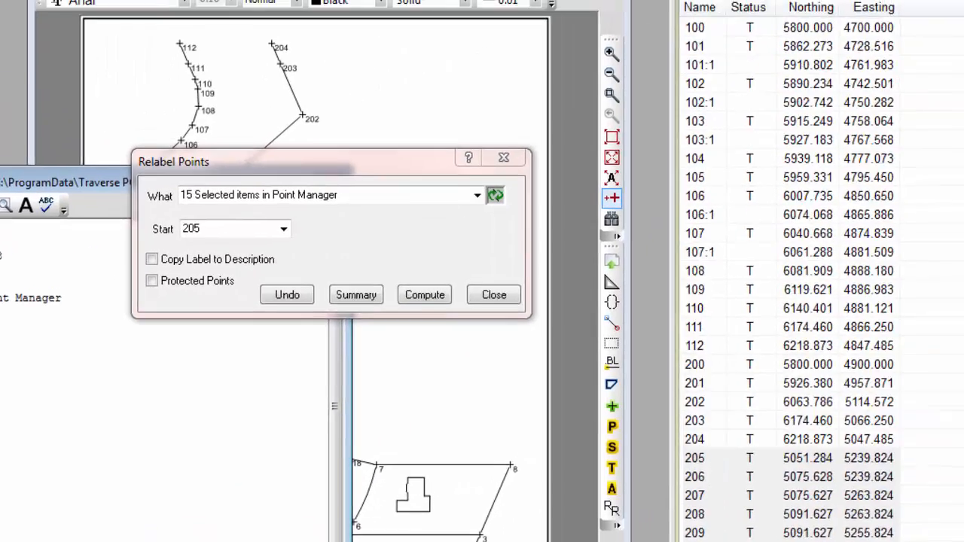
Select points 3-1 through 3-13, refresh the relabel selection, and relabel them starting at 220.
left_click_drag(953, 384, 943, 90)
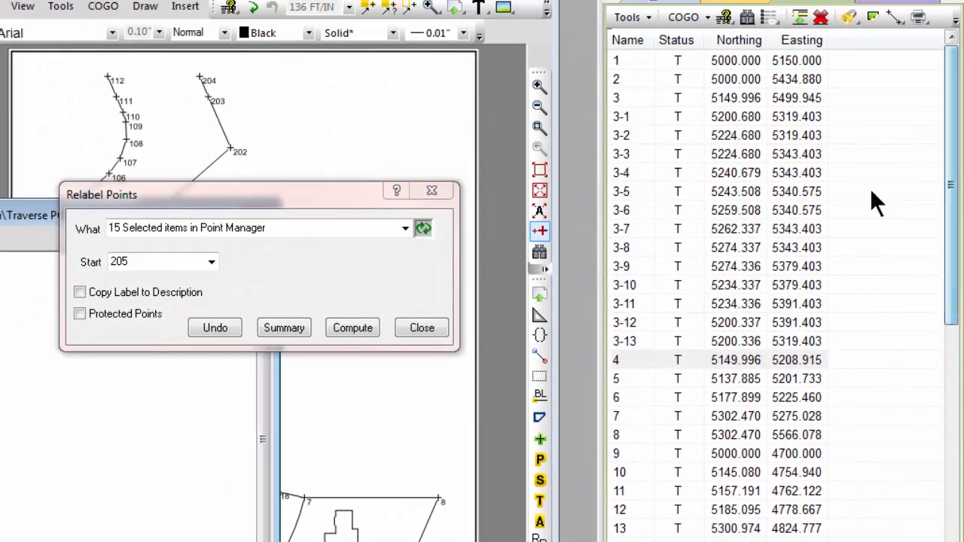
left_click(636, 121)
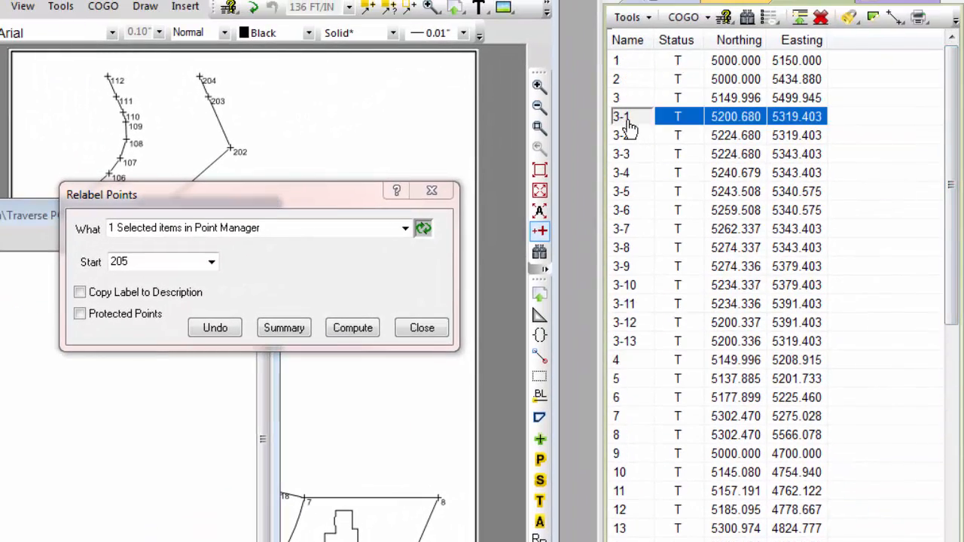
left_click(637, 343, "shift")
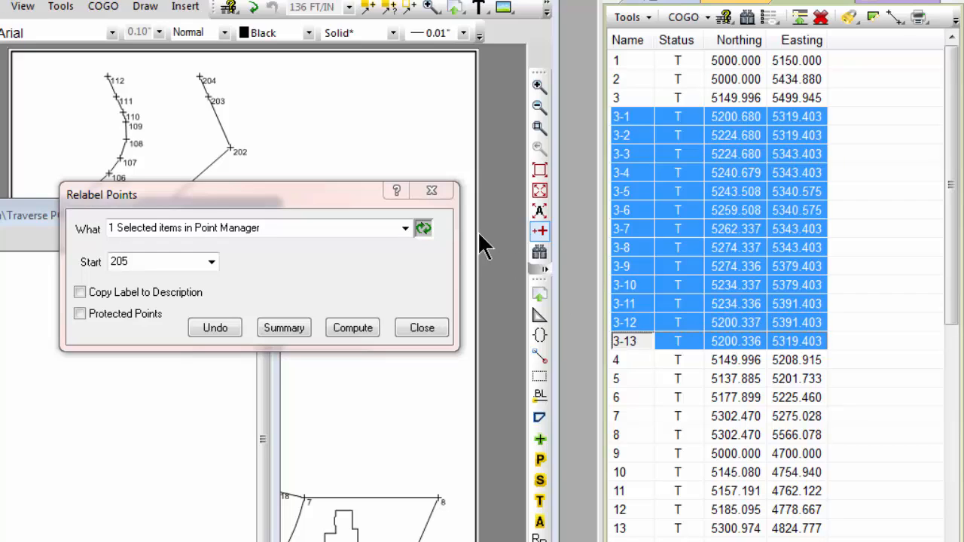
left_click(423, 228)
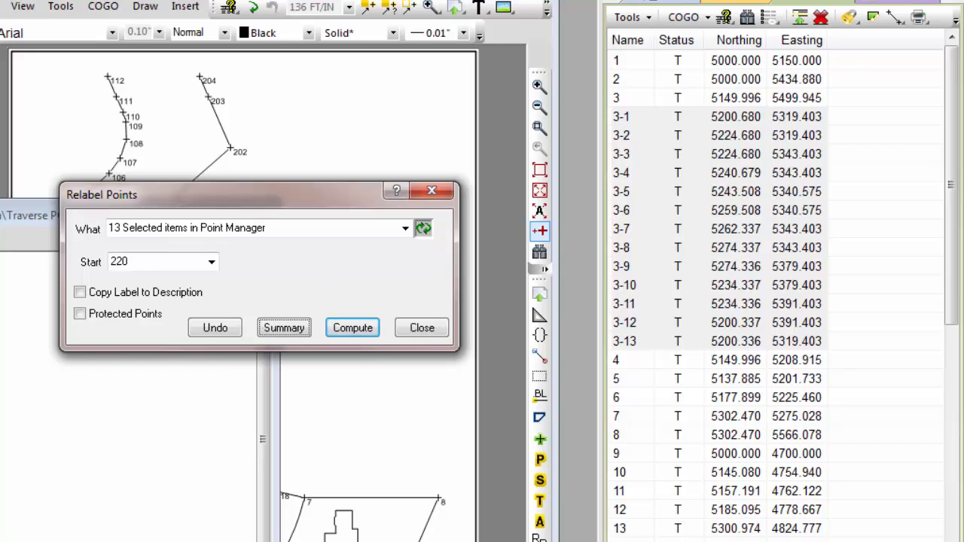
left_click(350, 326)
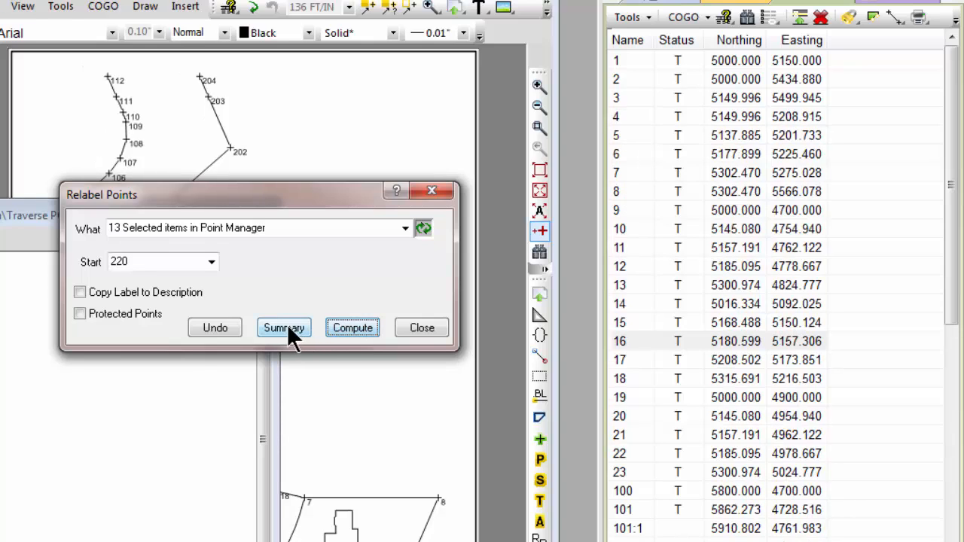
Add the second relabeling to the summary report and undo that relabeling of points 3-1 through 3-13.
left_click(287, 327)
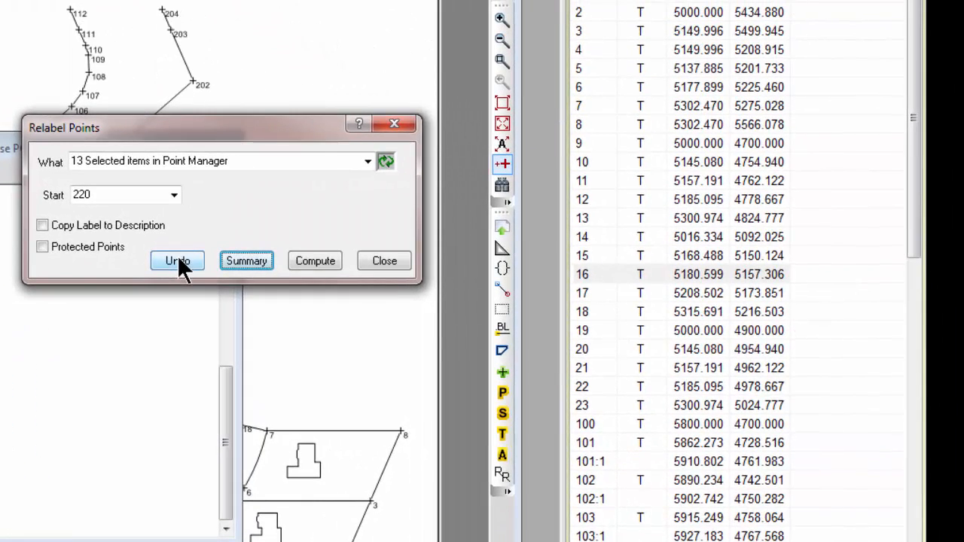
left_click(177, 260)
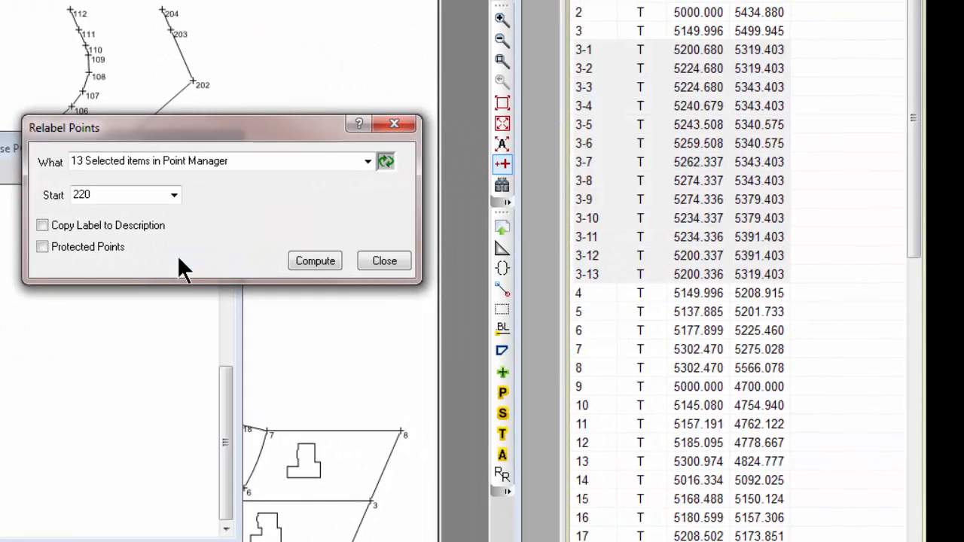